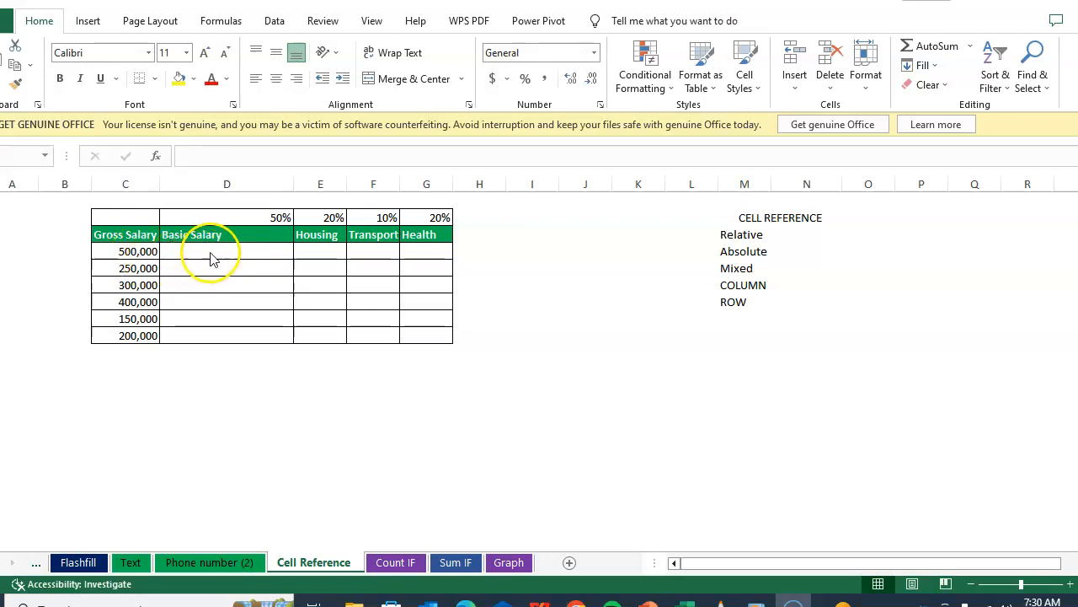
Step: Enter a formula in the first Basic Salary cell multiplying the gross salary by the 50% rate: =C4*D2
left_click(221, 250)
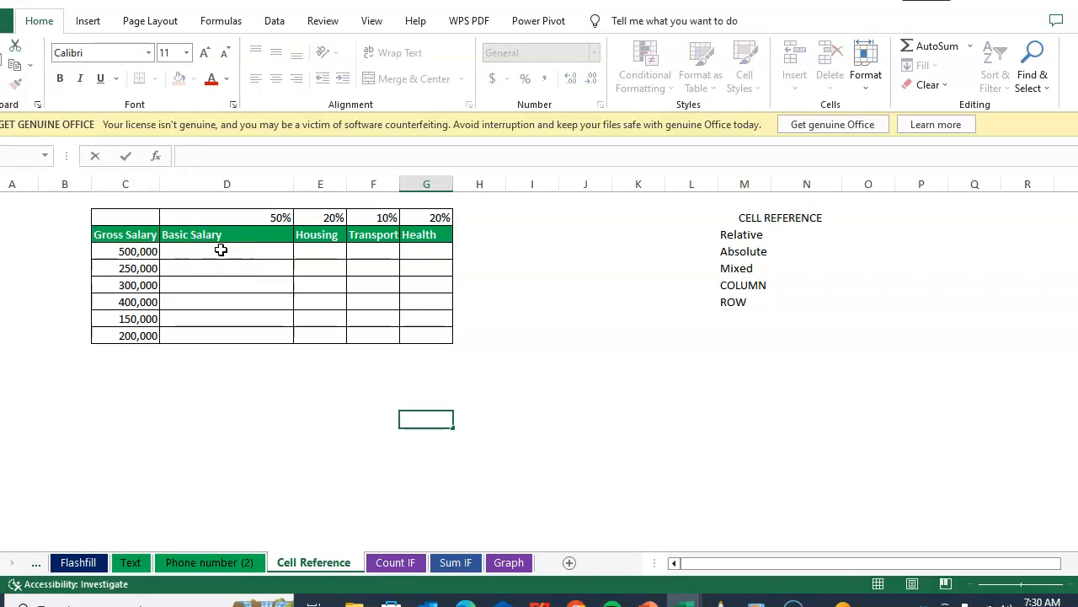
double_click(220, 250)
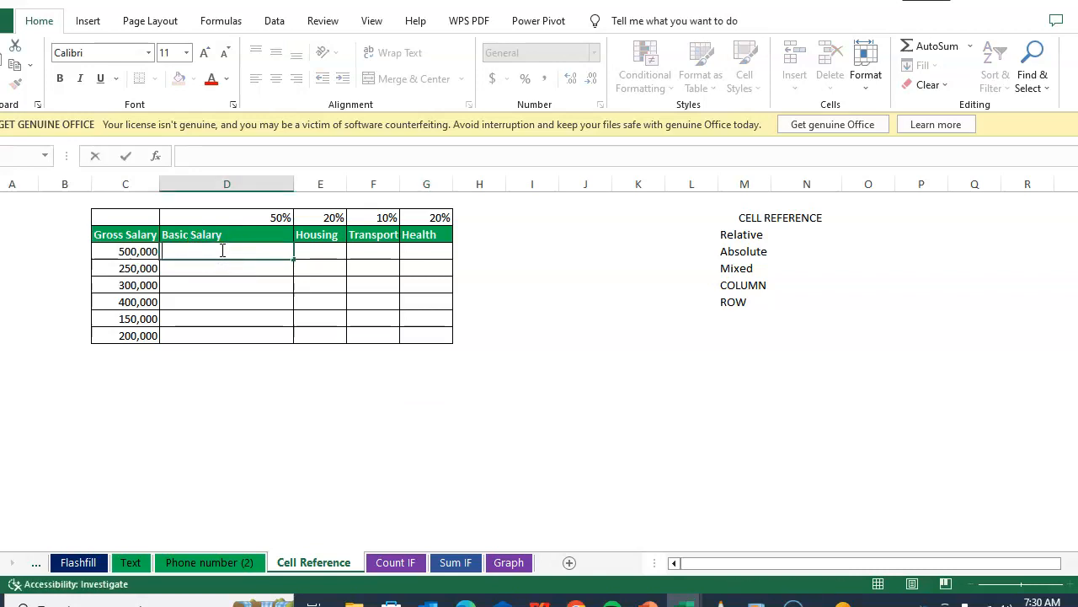
type("=")
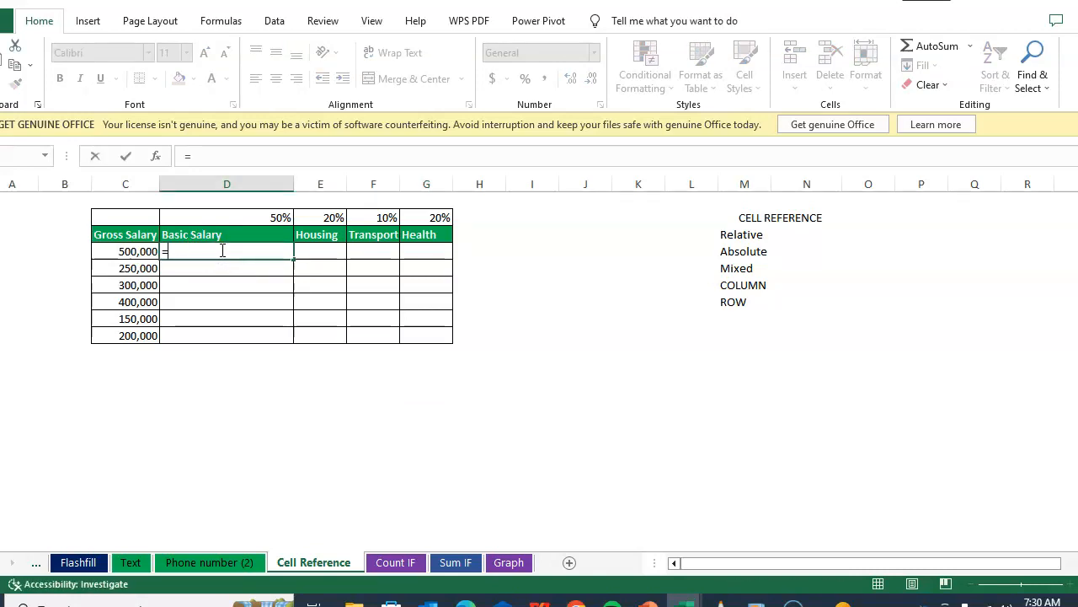
left_click(133, 252)
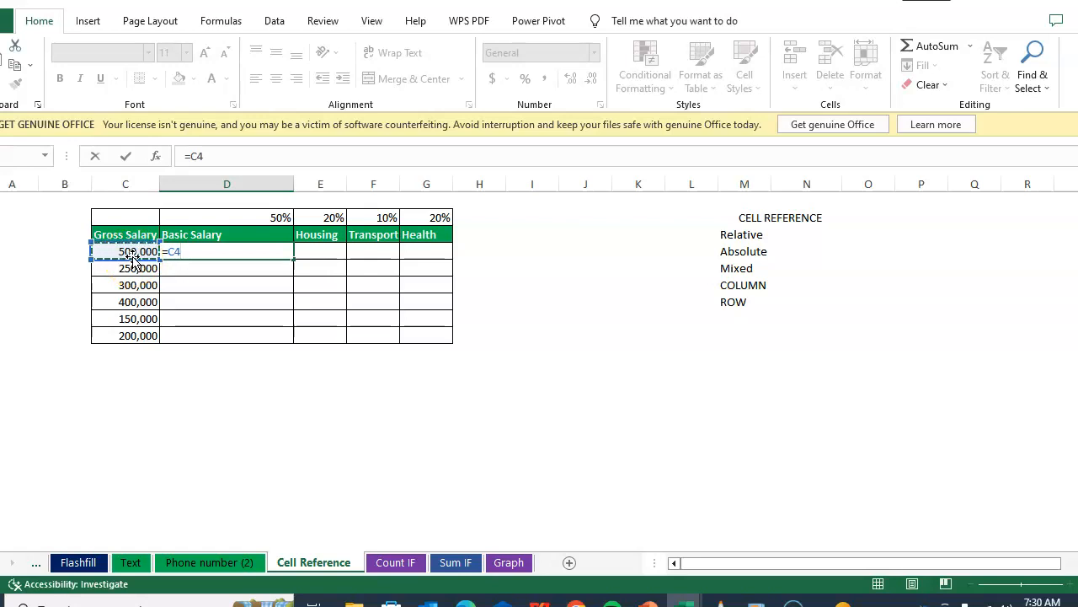
type("*")
left_click(242, 219)
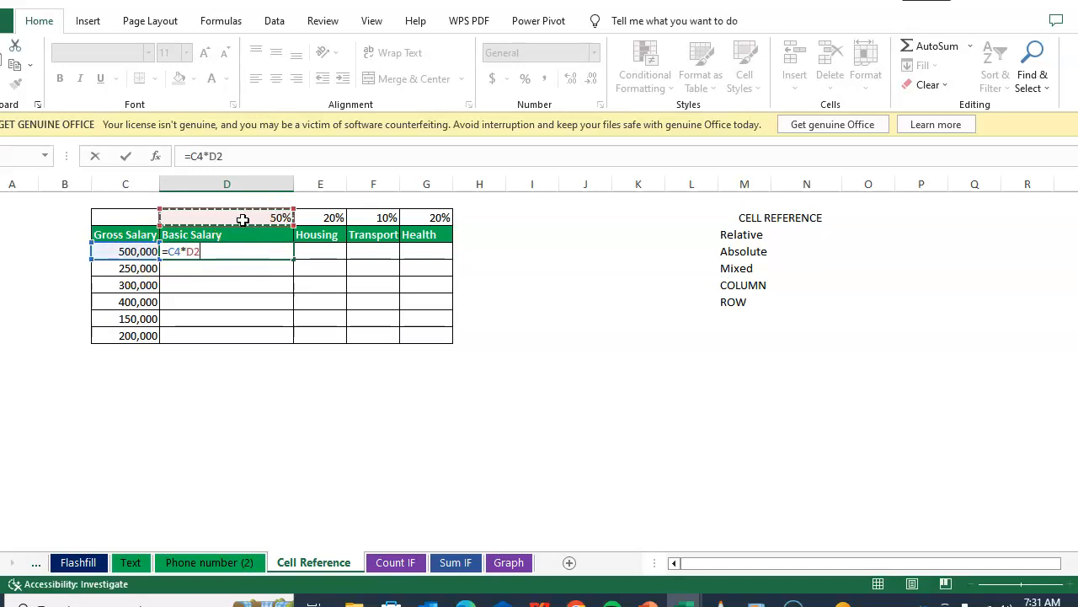
key("Return")
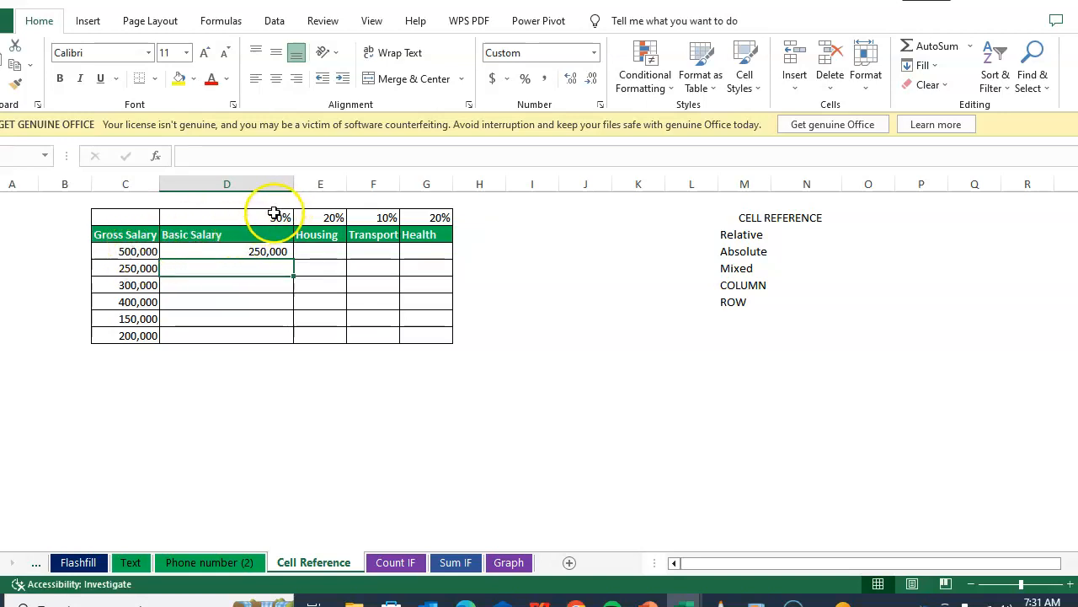
Step: Copy the Basic Salary formula into the adjacent Housing cell
left_click(256, 253)
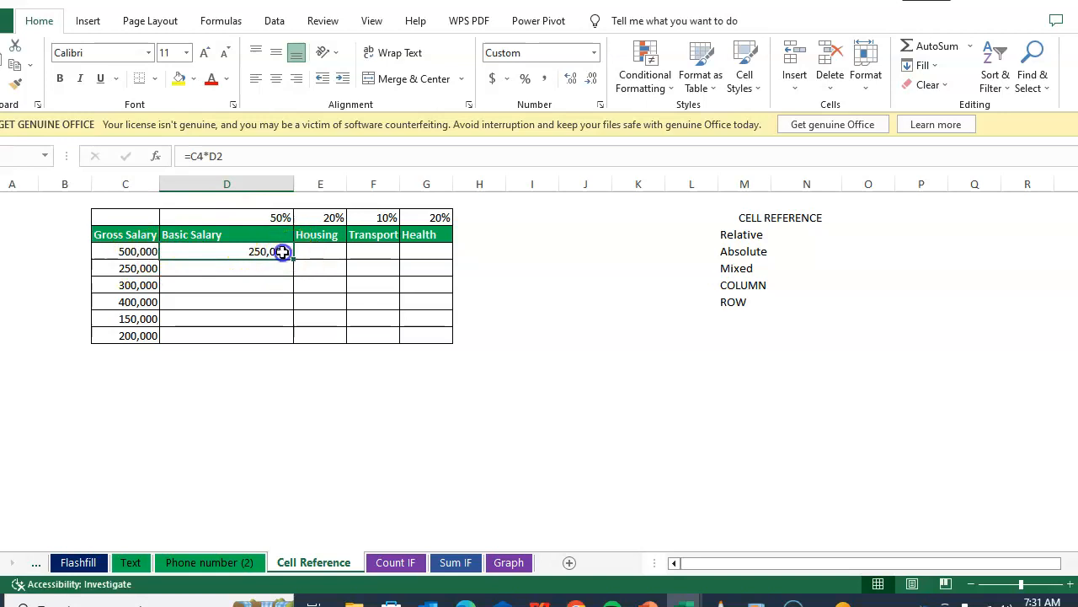
key("ctrl+c")
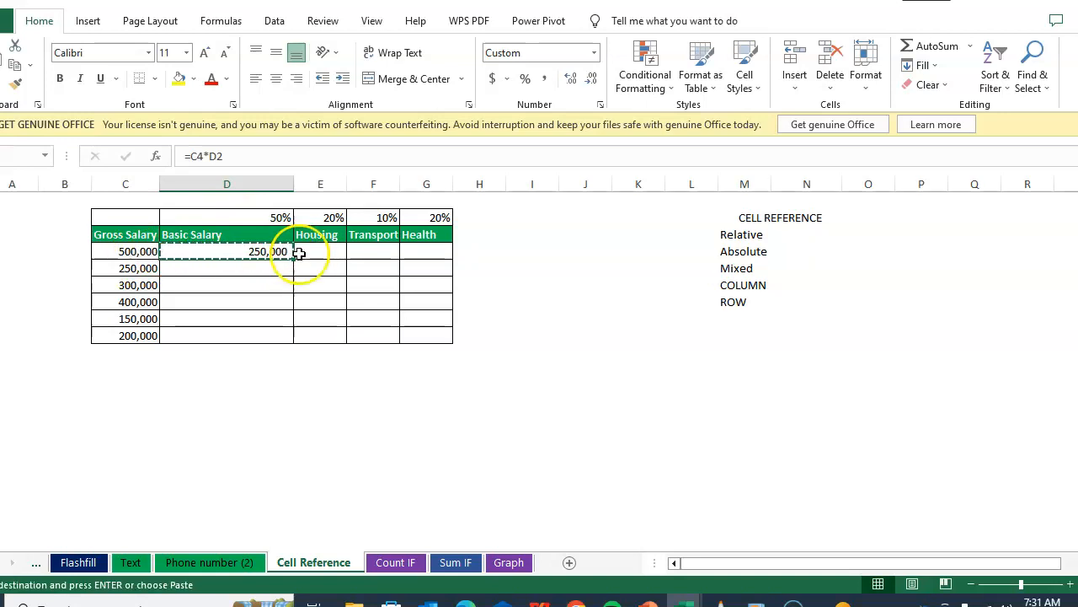
left_click(319, 253)
key("ctrl+v")
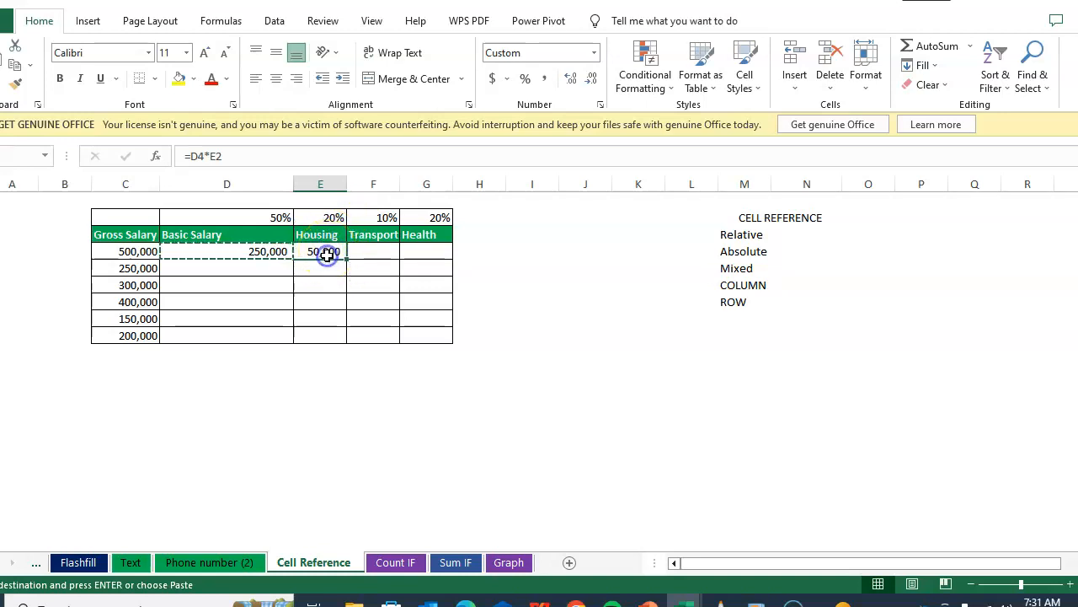
Step: Inspect the copied formula in the Housing cell to see which cells it references
double_click(327, 254)
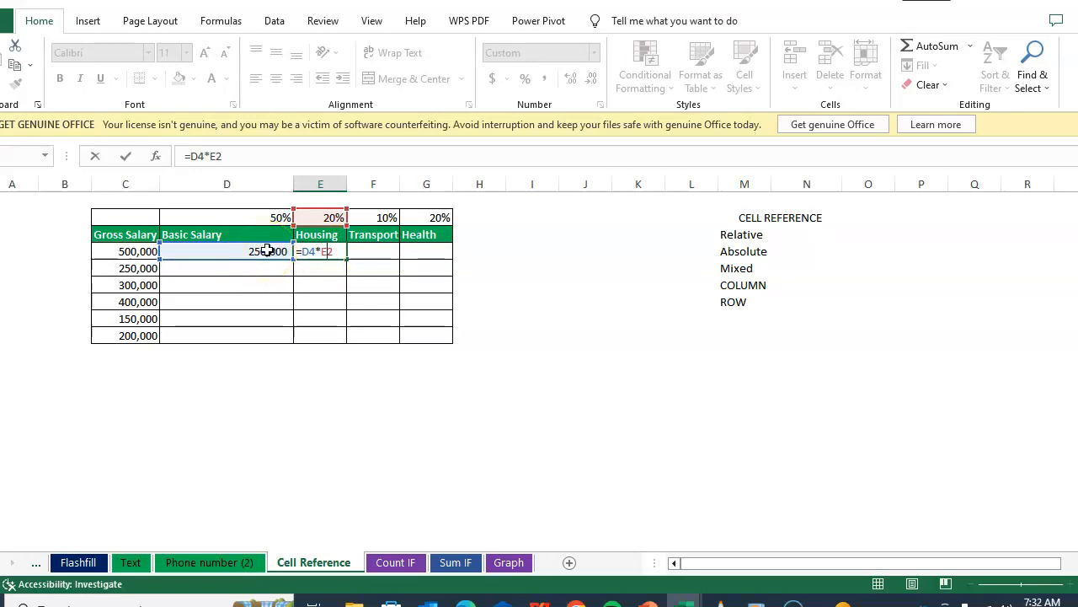
left_click(272, 251)
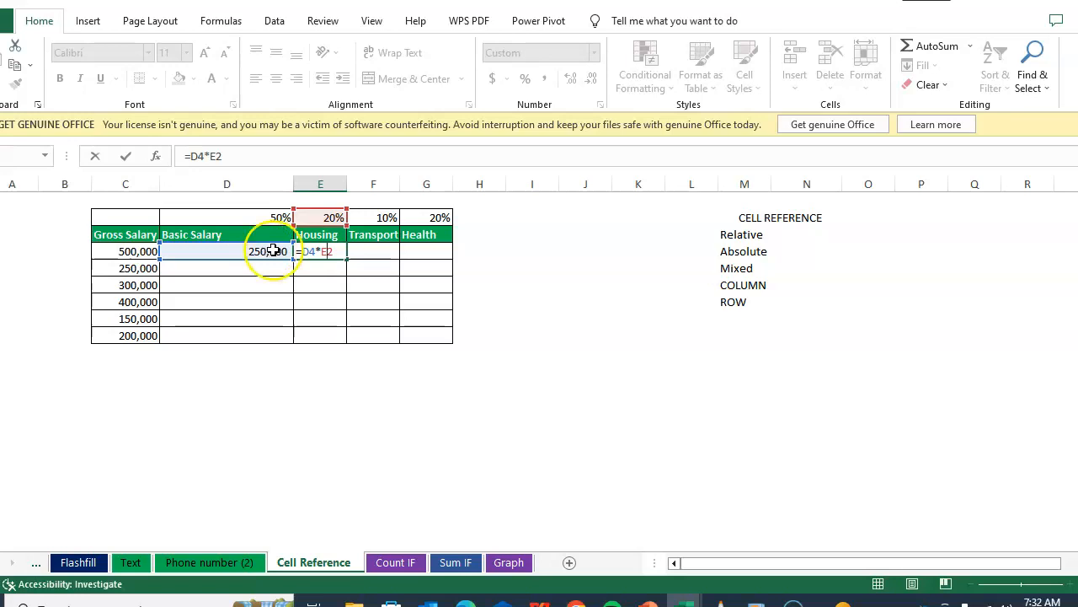
key("Return")
left_click(330, 253)
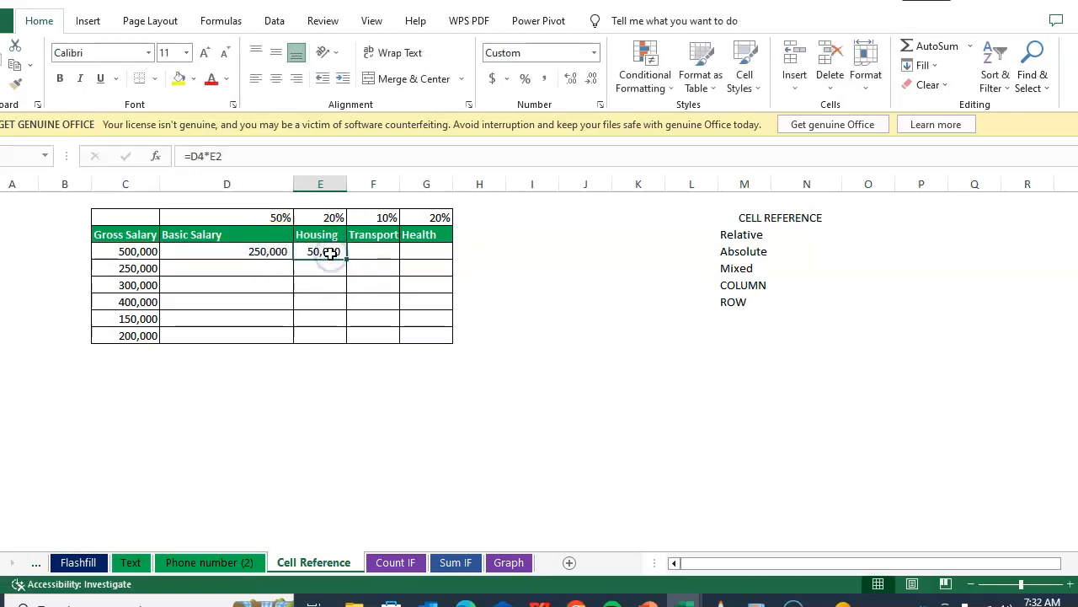
Step: Copy the Housing formula into the Transport cell, then undo both pastes
key("ctrl+c")
left_click(379, 252)
key("ctrl+v")
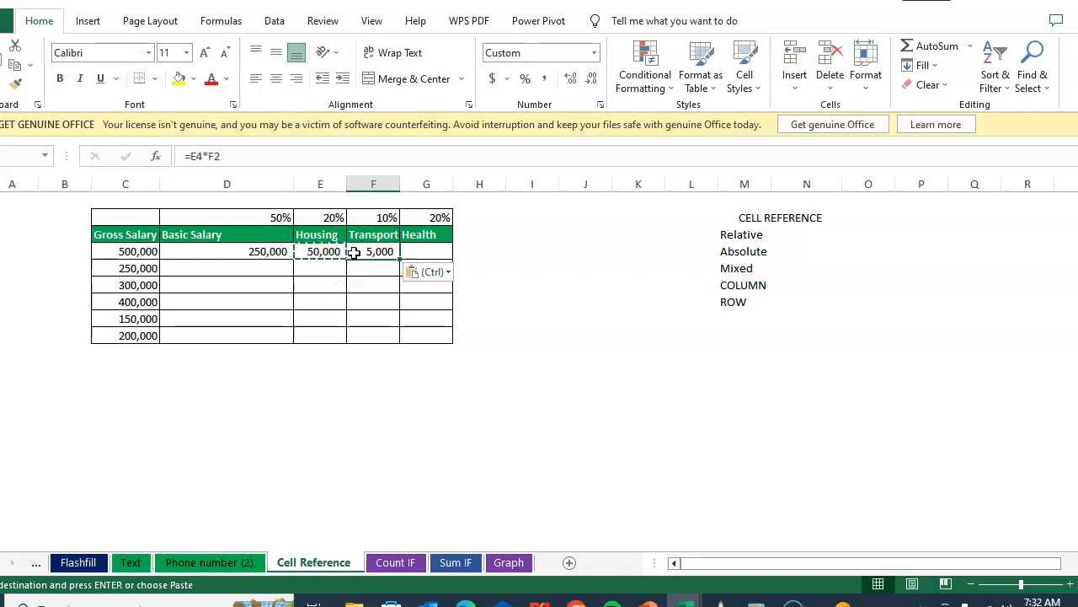
key("ctrl+z")
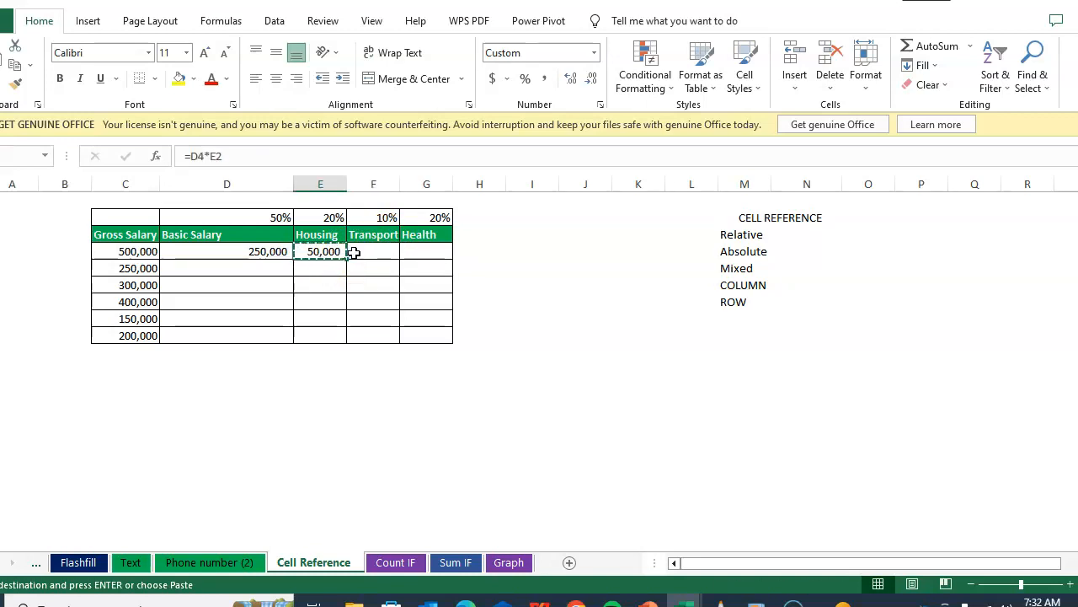
key("ctrl+z")
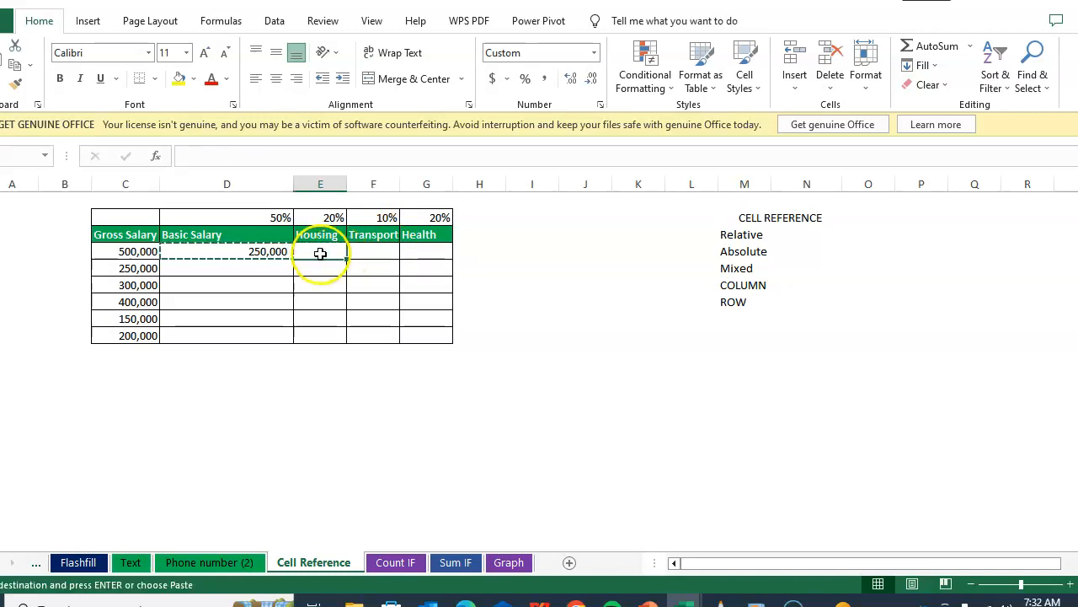
Step: Examine the contents of the first Gross Salary and Basic Salary cells
double_click(320, 253)
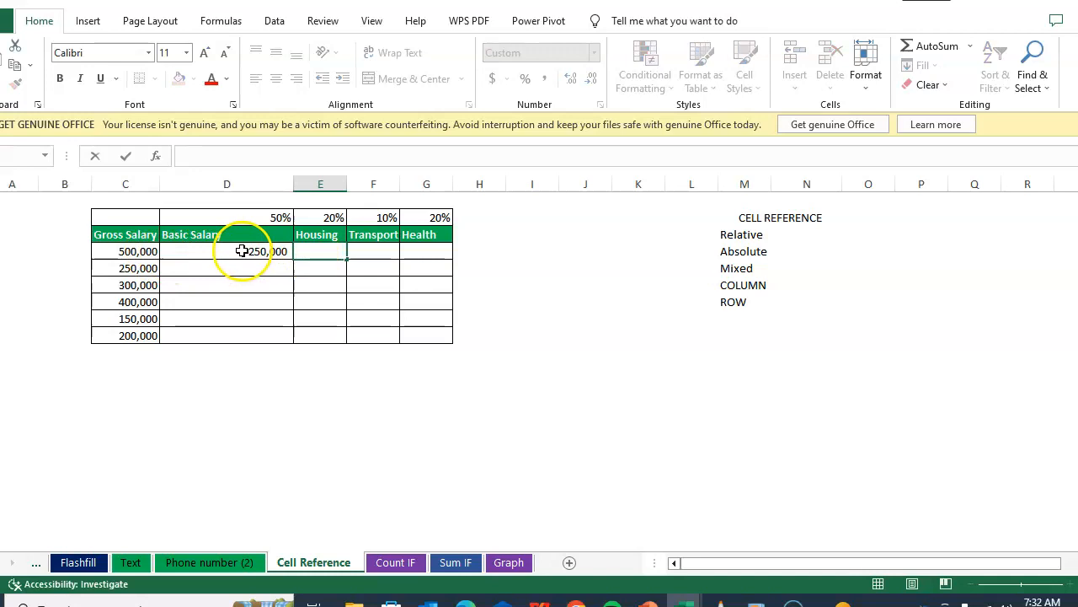
left_click(148, 250)
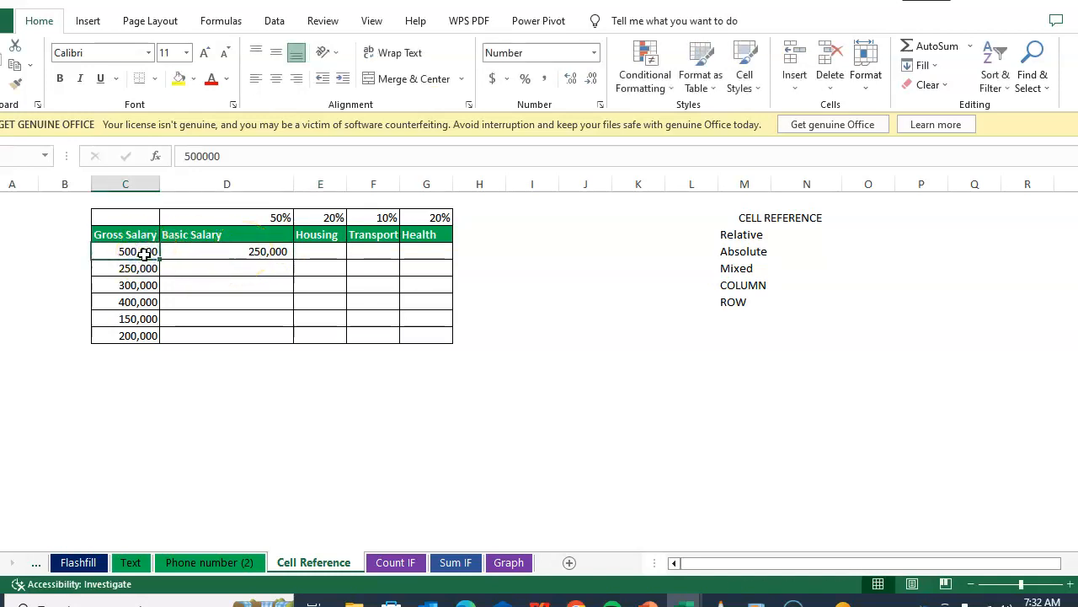
left_click(155, 251)
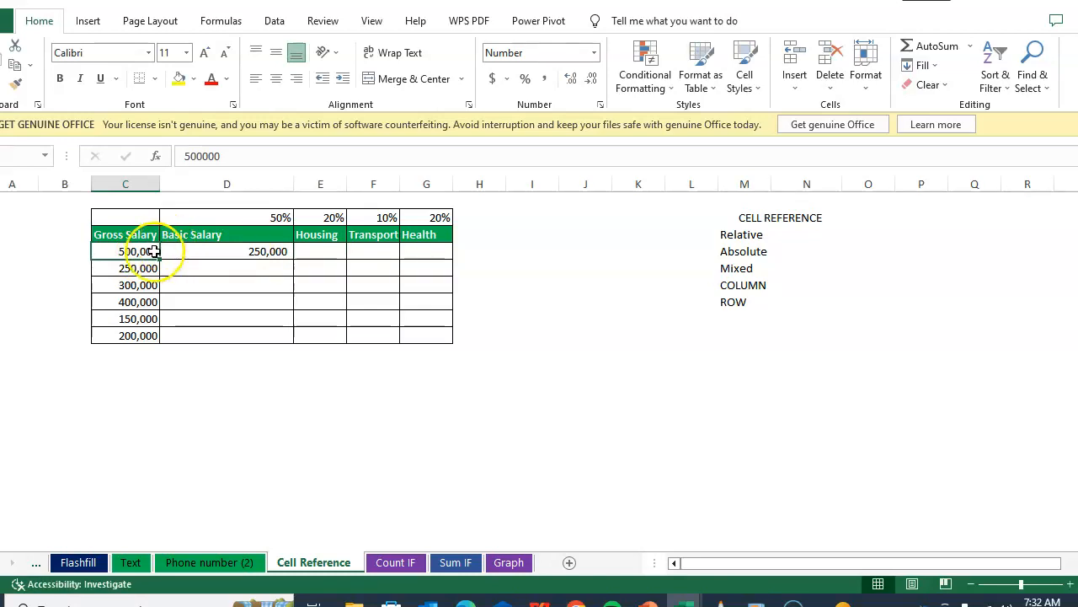
left_click(283, 251)
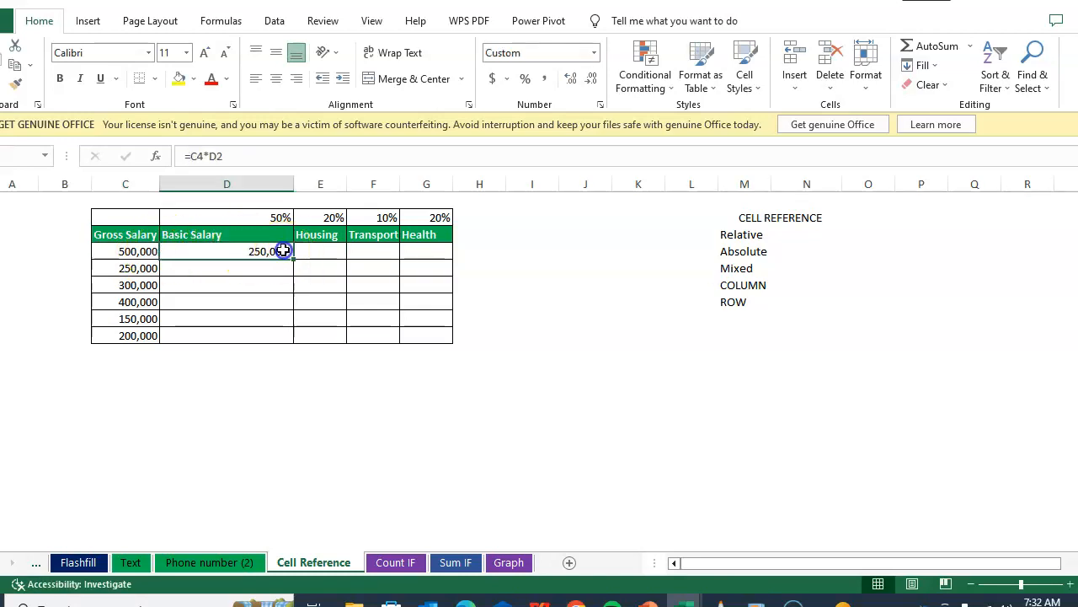
left_click(133, 253)
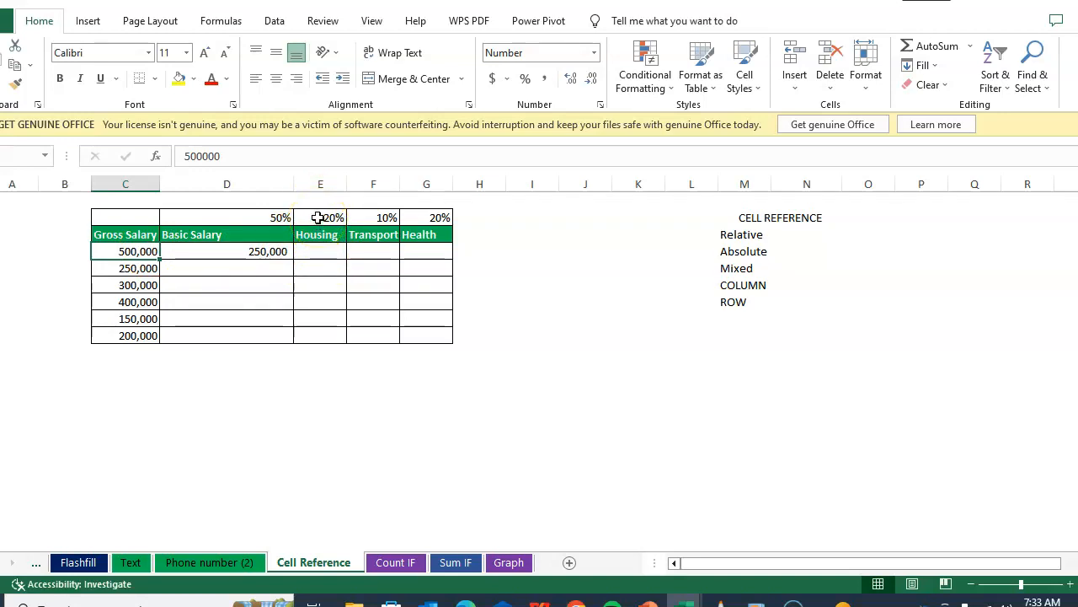
left_click(279, 251)
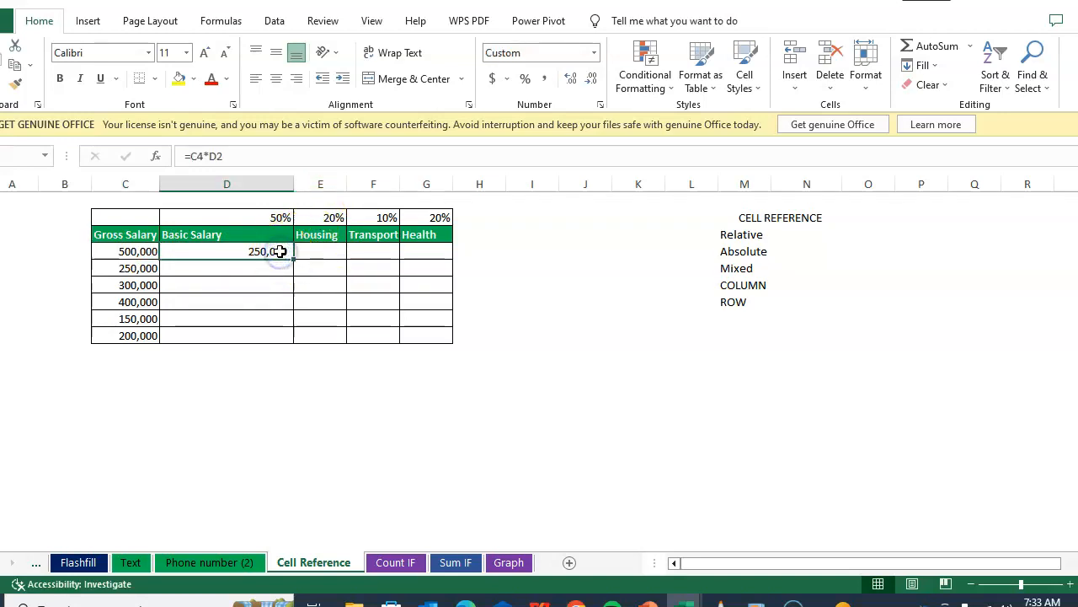
Step: Edit the Basic Salary formula to make the gross salary reference absolute: =$C$4*D2
double_click(264, 251)
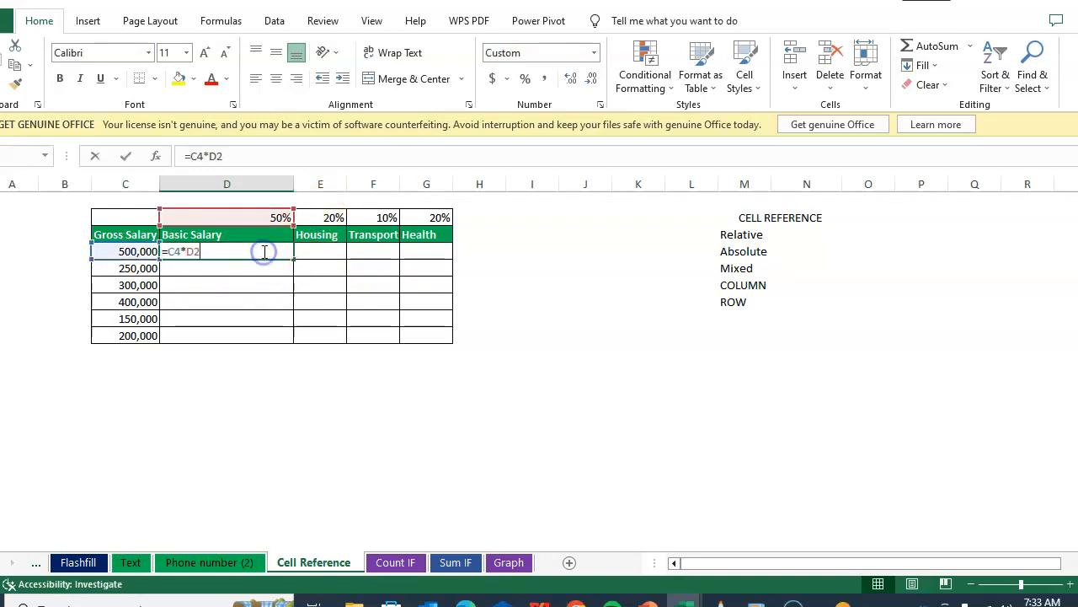
left_click(173, 252)
left_click(106, 250)
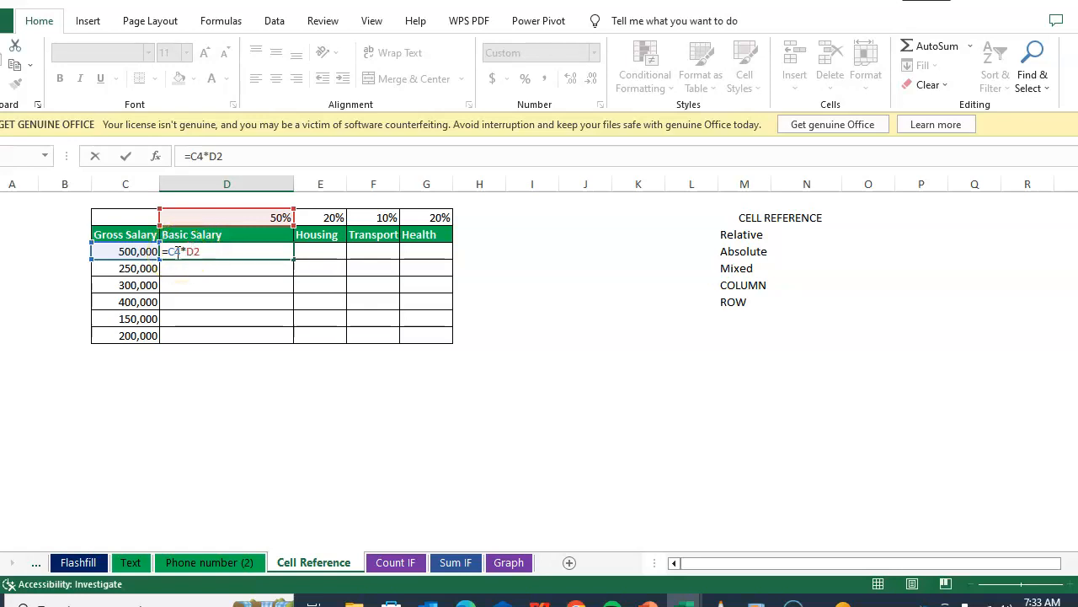
key("F4")
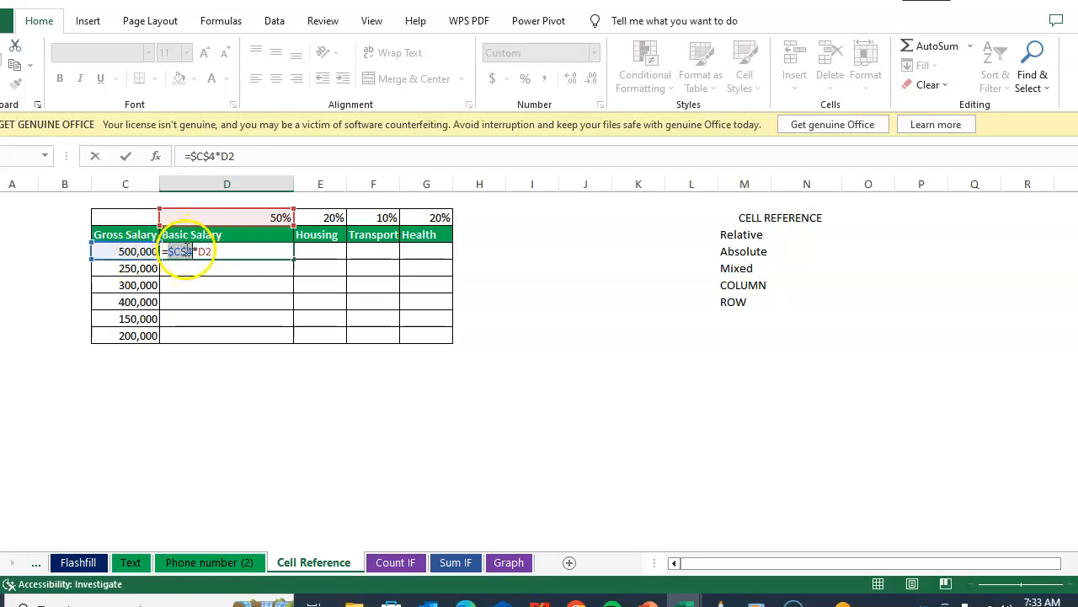
left_click(252, 251)
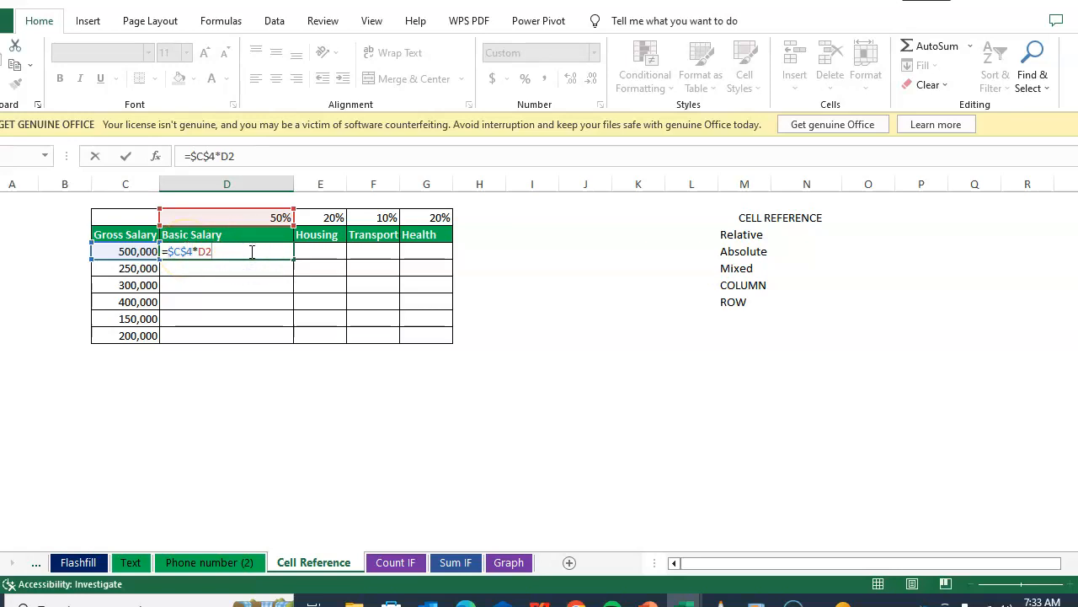
key("Return")
left_click(250, 251)
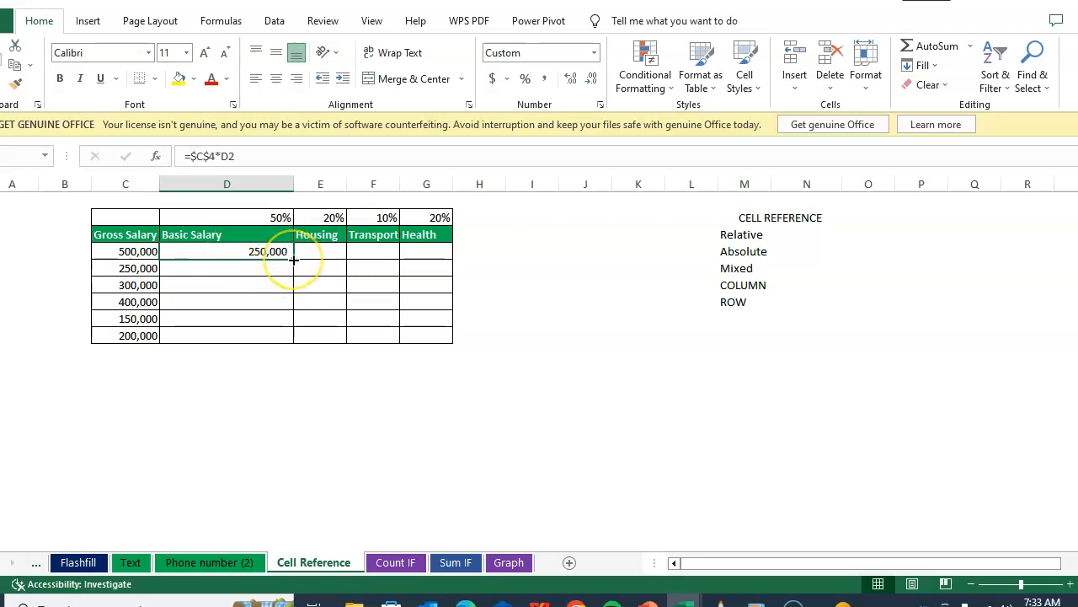
Step: Fill the Basic Salary formula across into the Housing cell and check its references
left_click_drag(293, 259, 340, 261)
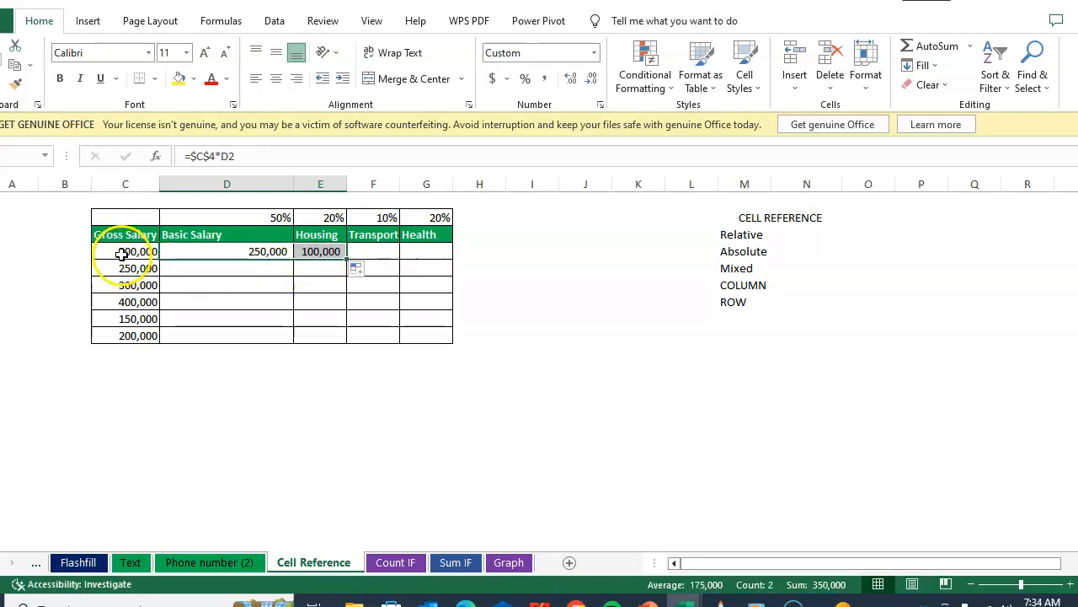
double_click(326, 251)
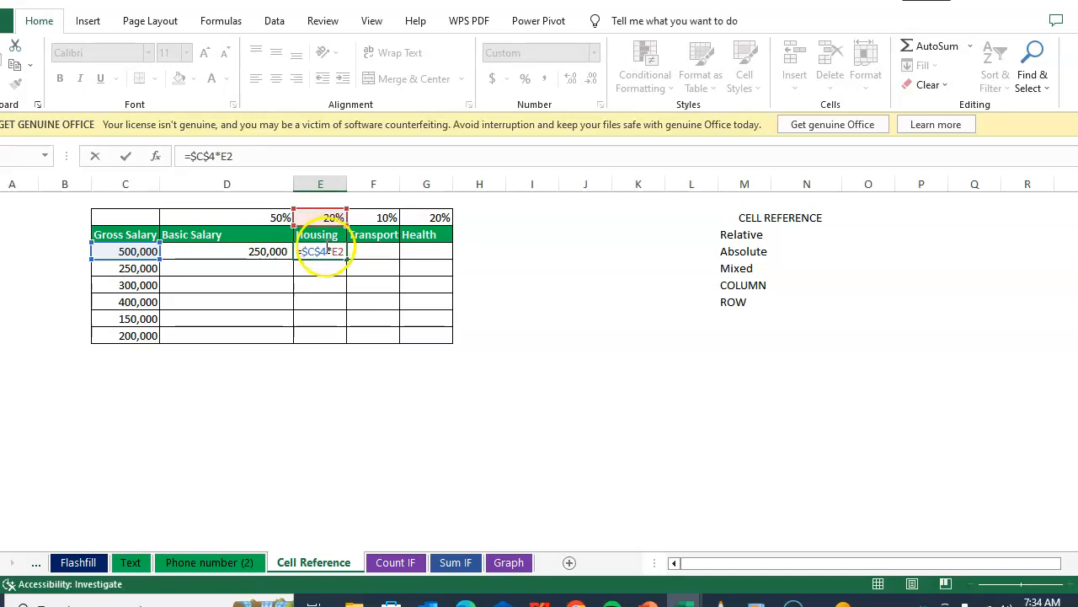
left_click(364, 251)
left_click(325, 249)
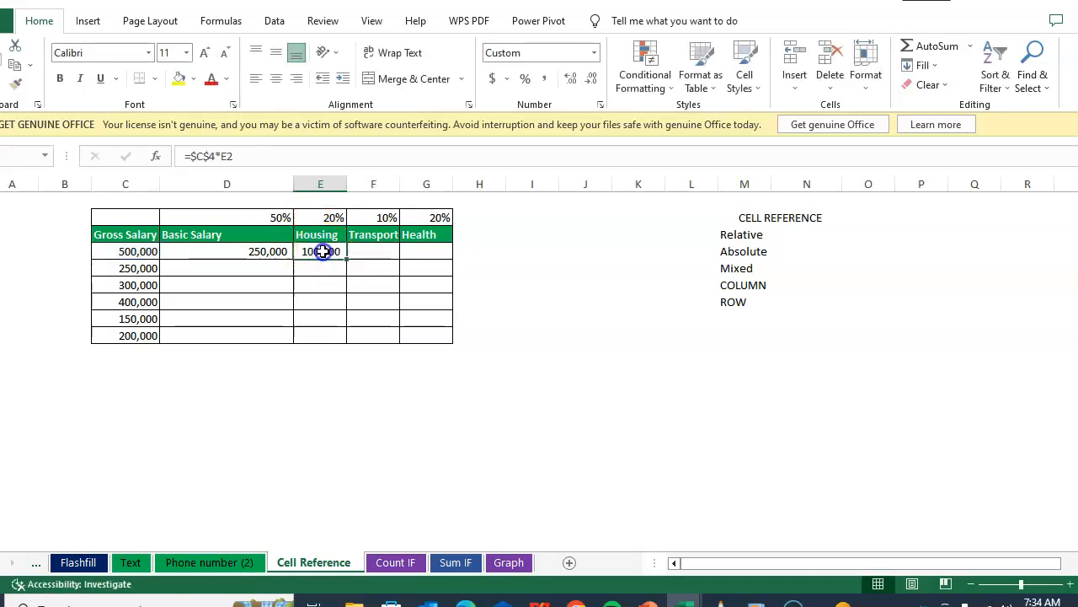
Step: Copy the Housing formula into the Transport cell and fill it across into the Health cell
key("ctrl+c")
left_click(386, 253)
key("ctrl+v")
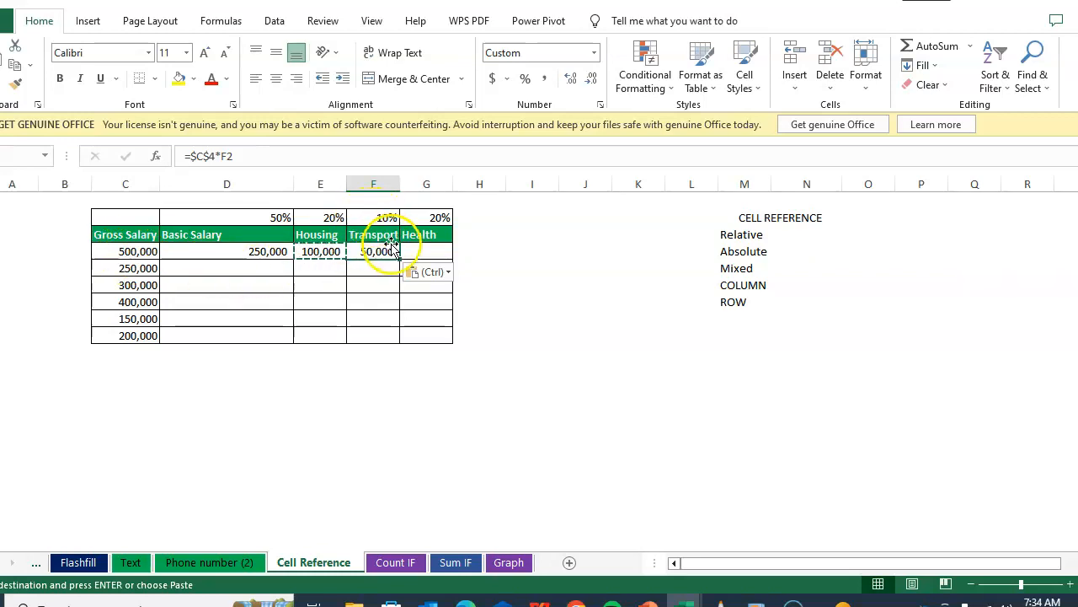
left_click_drag(401, 259, 433, 259)
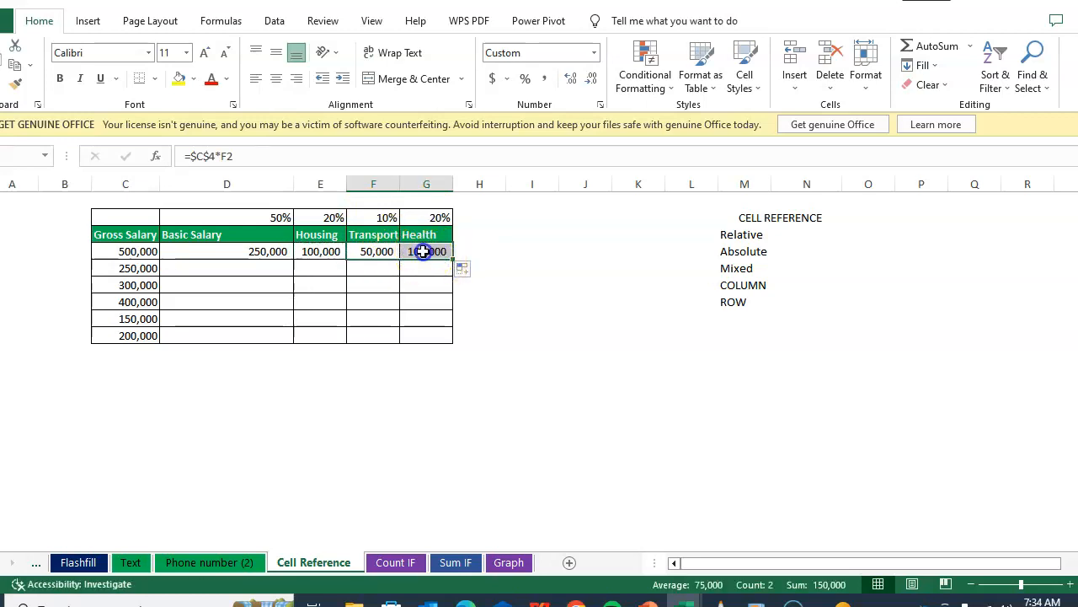
left_click(425, 251)
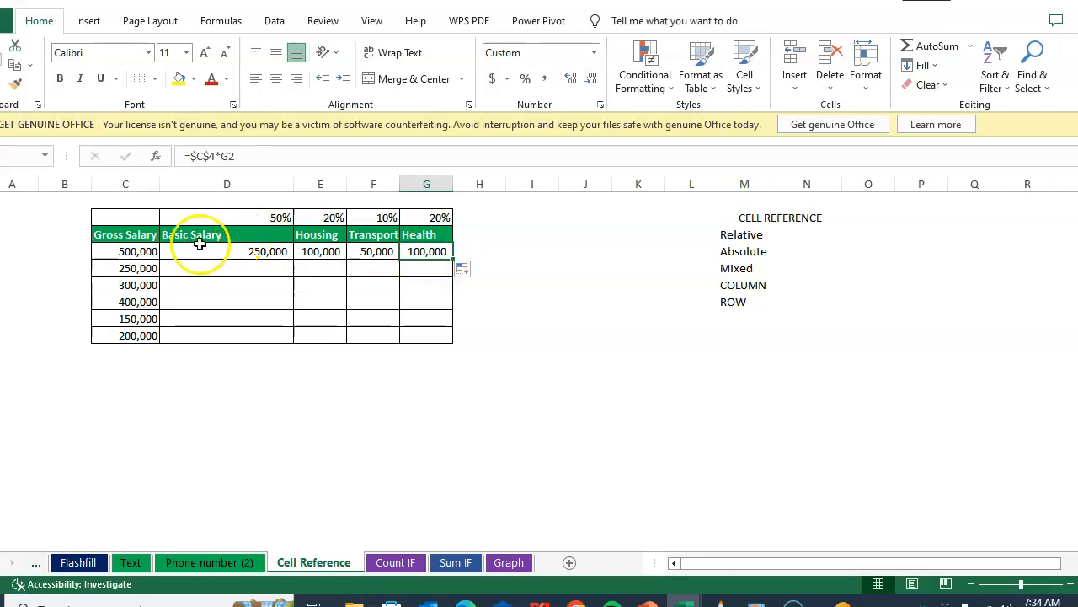